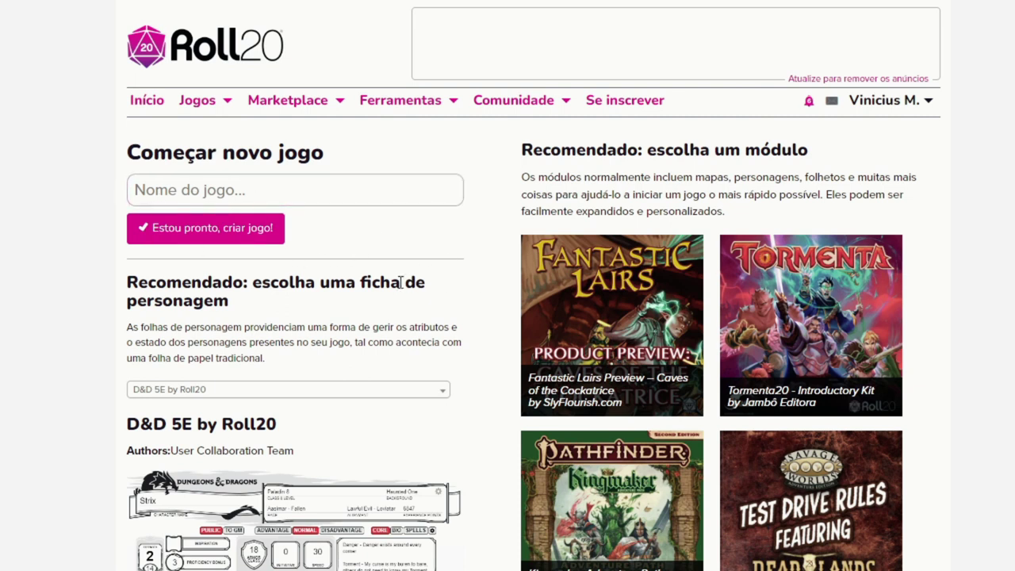
- Set the character sheet template for the new game to Nenhum
{"action": "scroll", "coordinate": [301, 314], "scroll_direction": "down", "scroll_amount": 2}
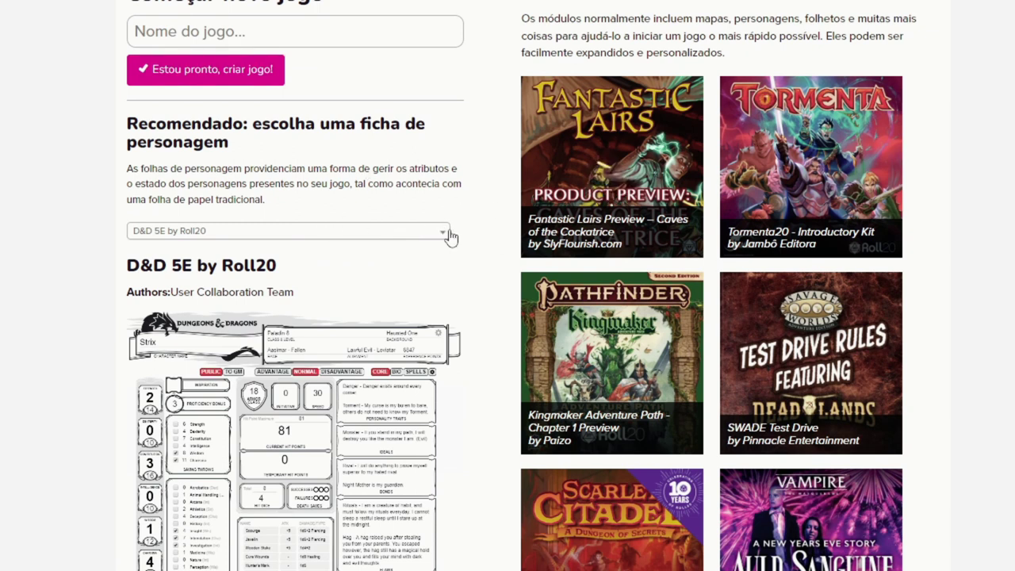
{"action": "left_click", "coordinate": [443, 233]}
{"action": "scroll", "coordinate": [408, 283], "scroll_direction": "up", "scroll_amount": 1}
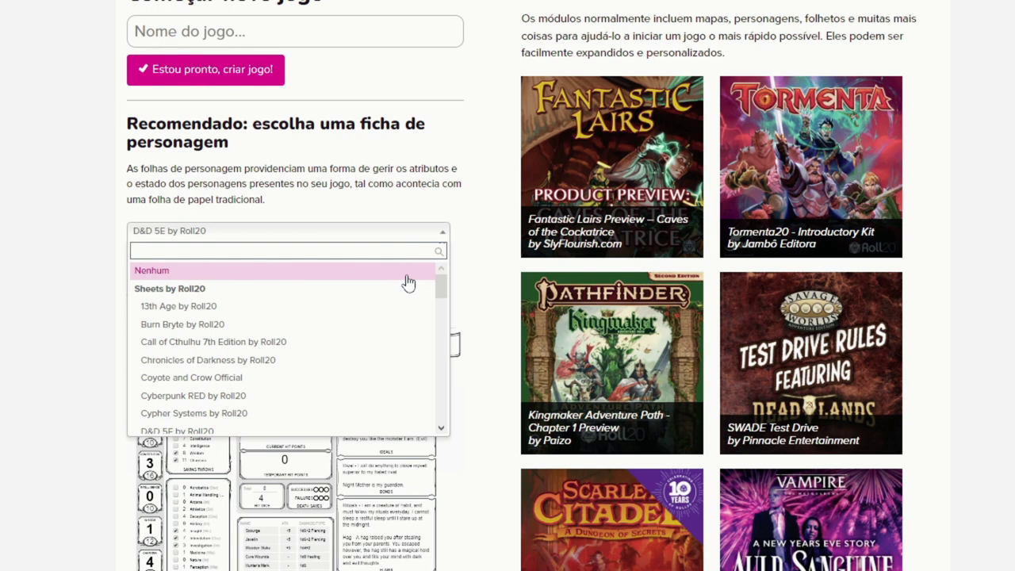
{"action": "left_click", "coordinate": [176, 270]}
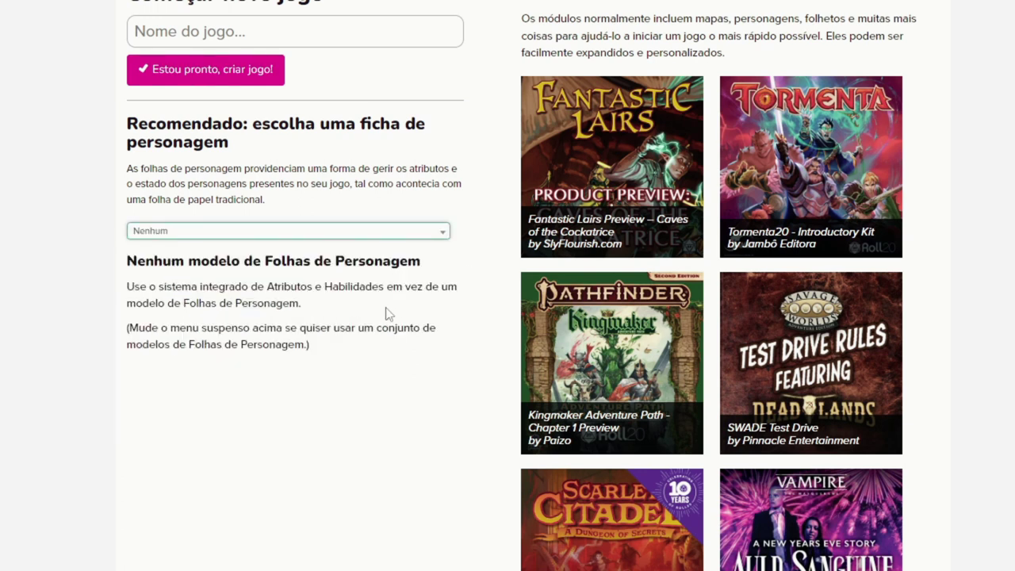
{"action": "scroll", "coordinate": [388, 312], "scroll_direction": "down", "scroll_amount": 2}
{"action": "scroll", "coordinate": [383, 315], "scroll_direction": "up", "scroll_amount": 1}
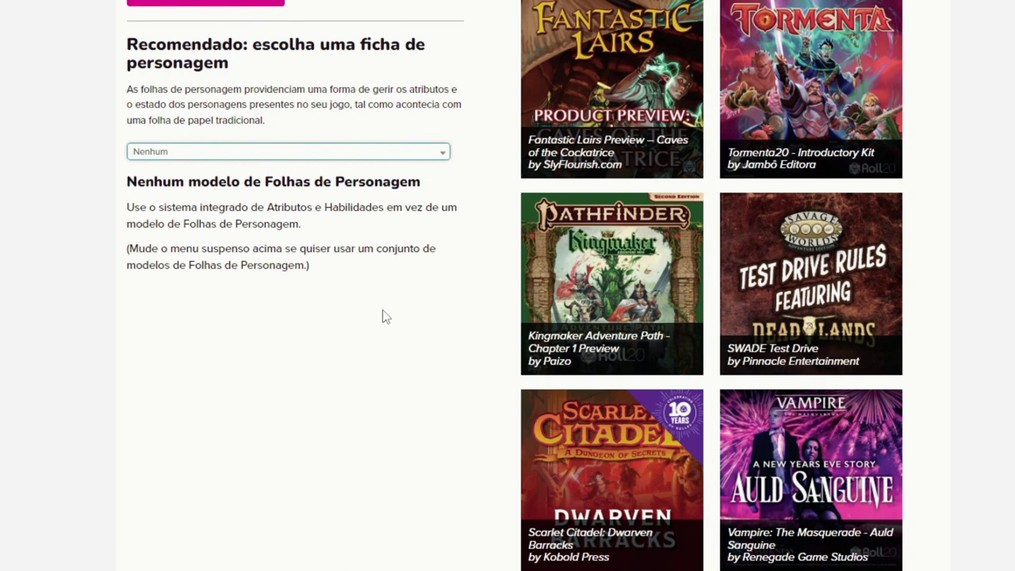
{"action": "scroll", "coordinate": [218, 341], "scroll_direction": "up", "scroll_amount": 3}
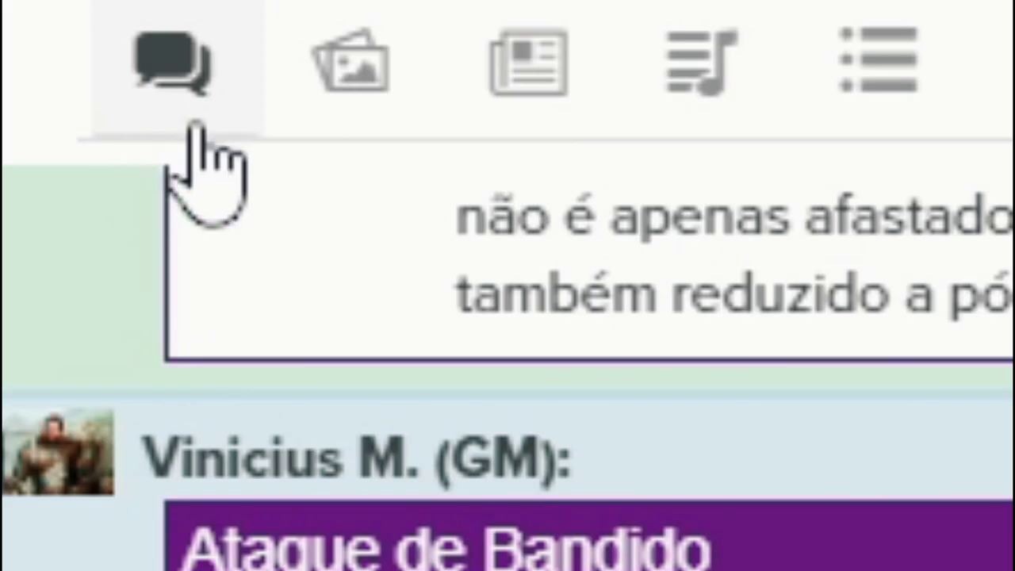
- Add a new character to the game's journal
{"action": "left_click", "coordinate": [931, 17]}
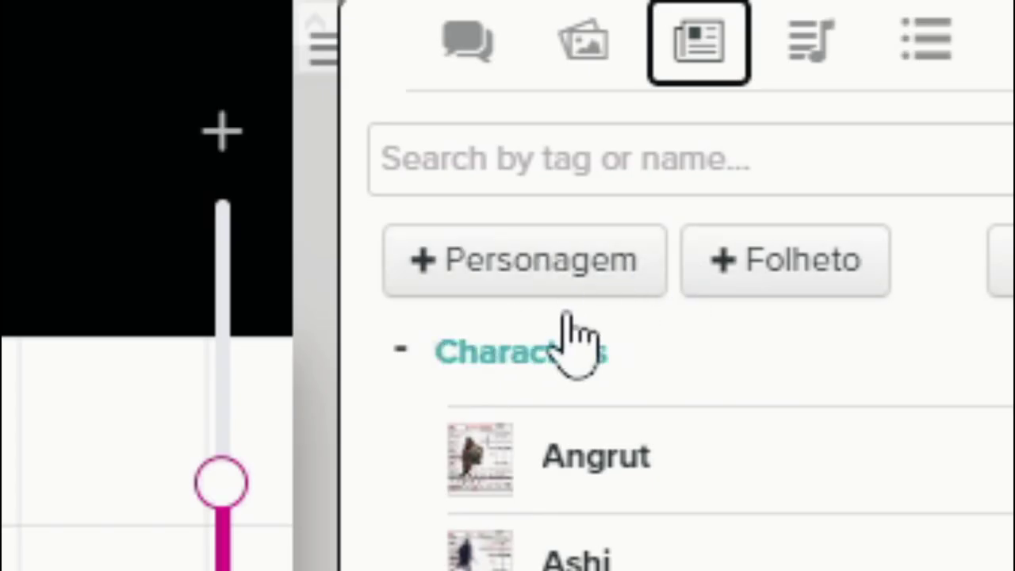
{"action": "left_click", "coordinate": [517, 289]}
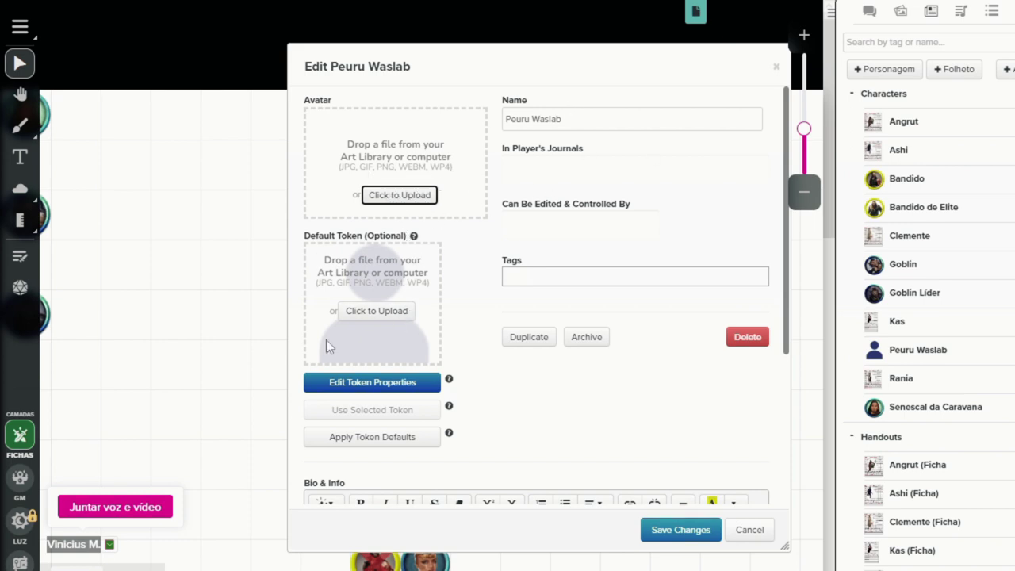
{"action": "scroll", "coordinate": [404, 275], "scroll_direction": "down", "scroll_amount": 1}
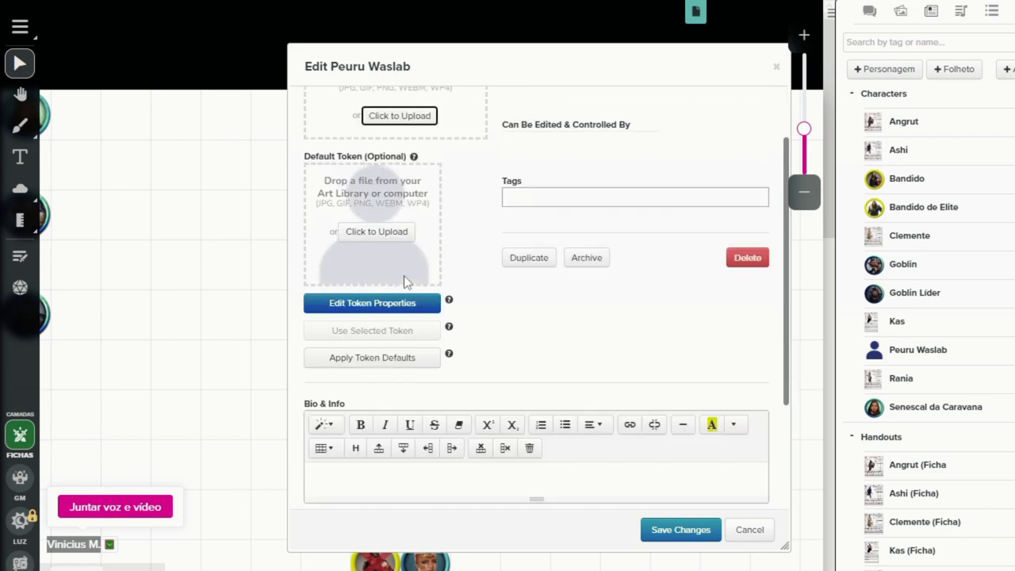
{"action": "scroll", "coordinate": [403, 275], "scroll_direction": "up", "scroll_amount": 1}
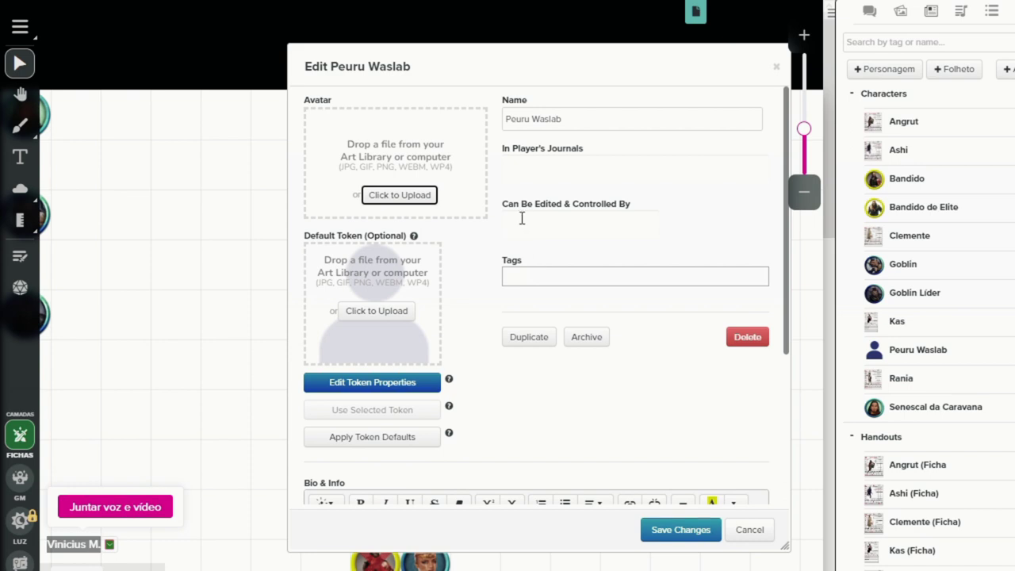
{"action": "scroll", "coordinate": [536, 249], "scroll_direction": "down", "scroll_amount": 5}
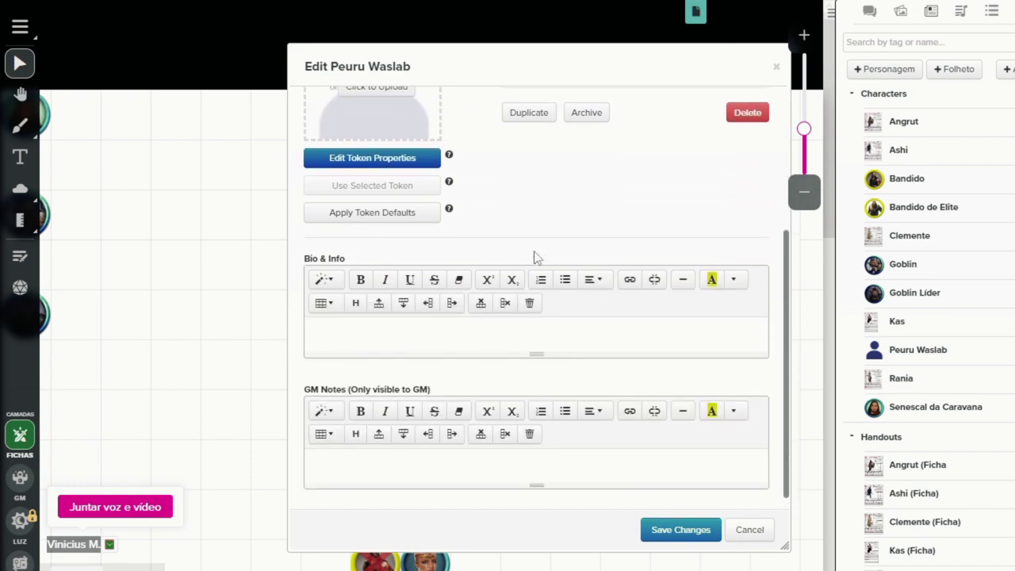
{"action": "scroll", "coordinate": [537, 256], "scroll_direction": "up", "scroll_amount": 5}
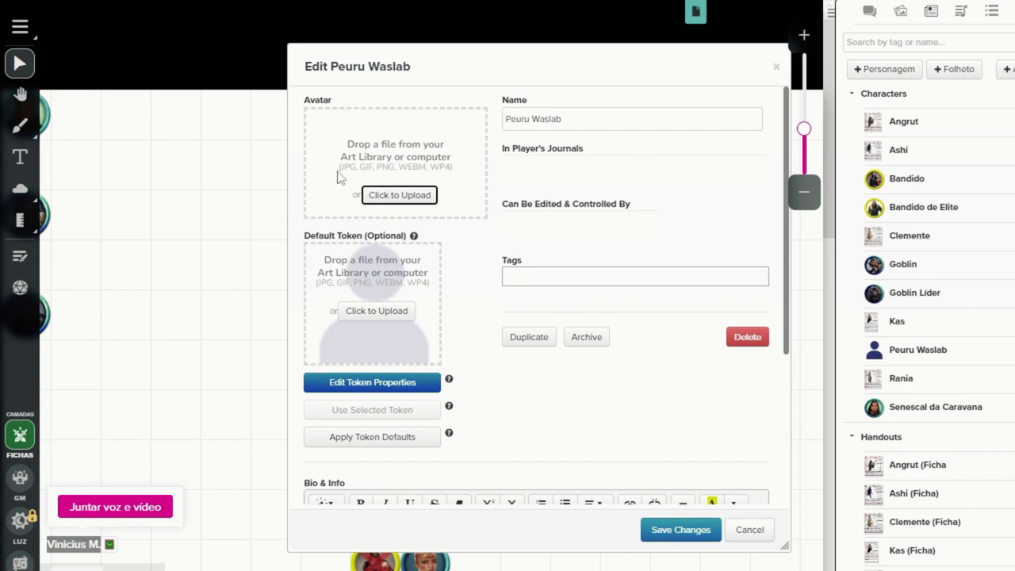
- Show the new character in All Players' journals, let All Players edit and control it, and save the changes
{"action": "left_click", "coordinate": [573, 168]}
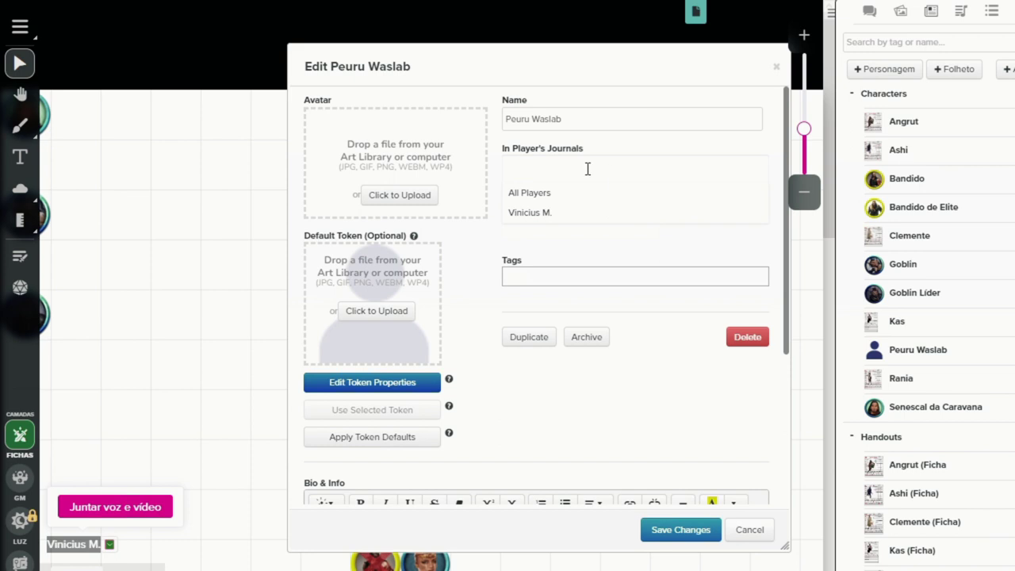
{"action": "left_click", "coordinate": [545, 194]}
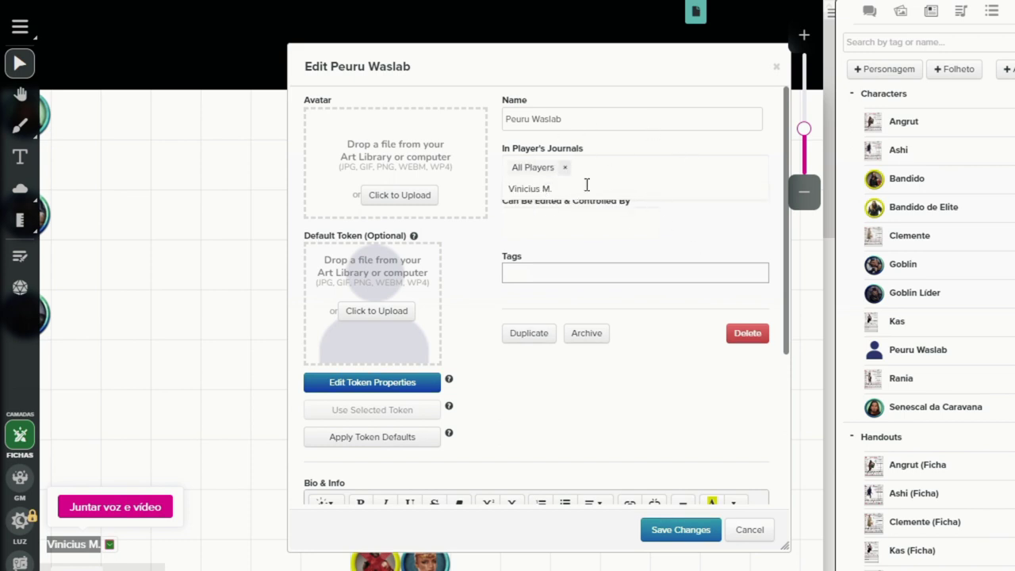
{"action": "left_click", "coordinate": [542, 225]}
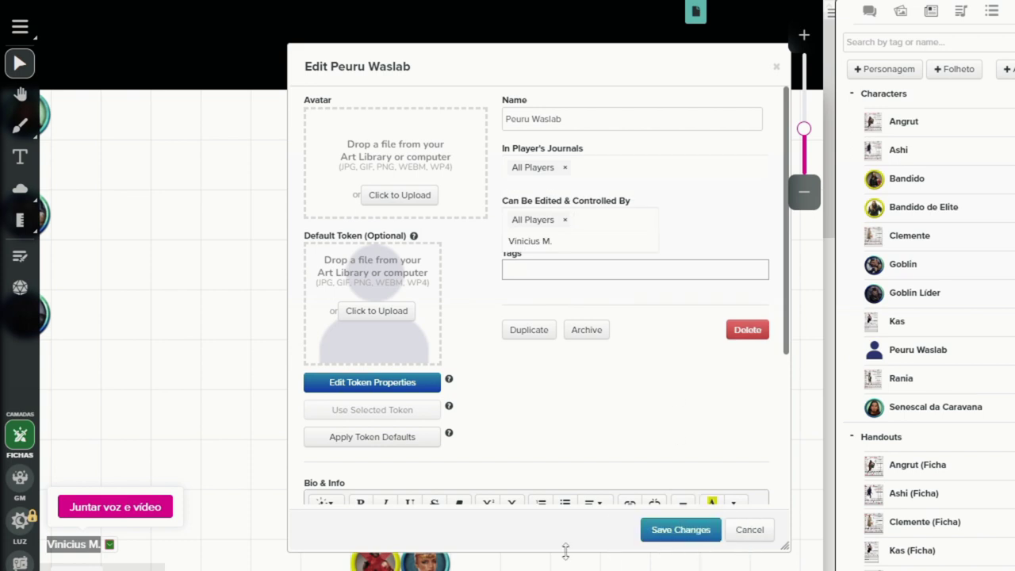
{"action": "left_click", "coordinate": [670, 533]}
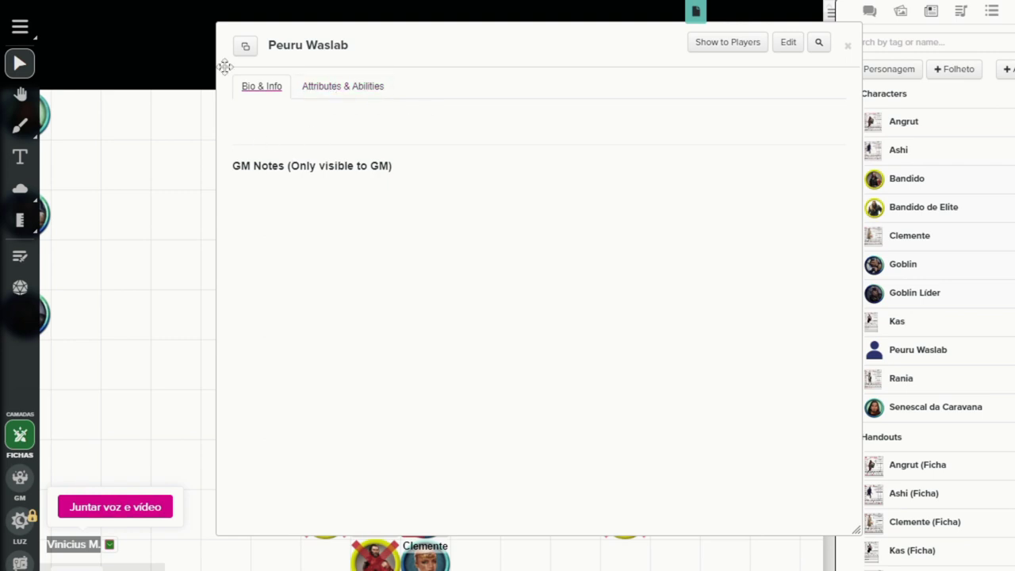
- Add an attribute named Força with a current value of 10 to the new character
{"action": "left_click", "coordinate": [354, 88]}
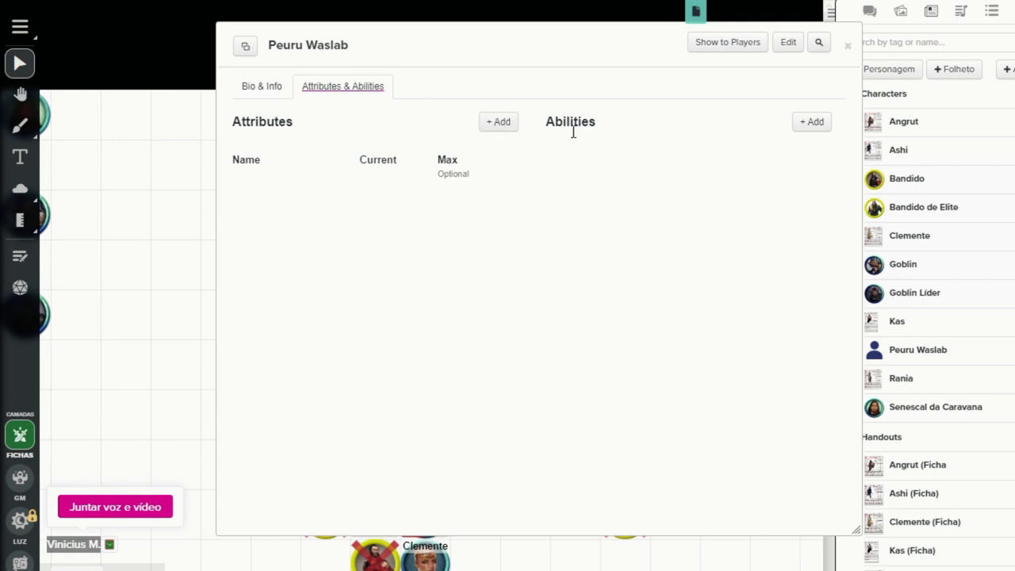
{"action": "left_click", "coordinate": [505, 124]}
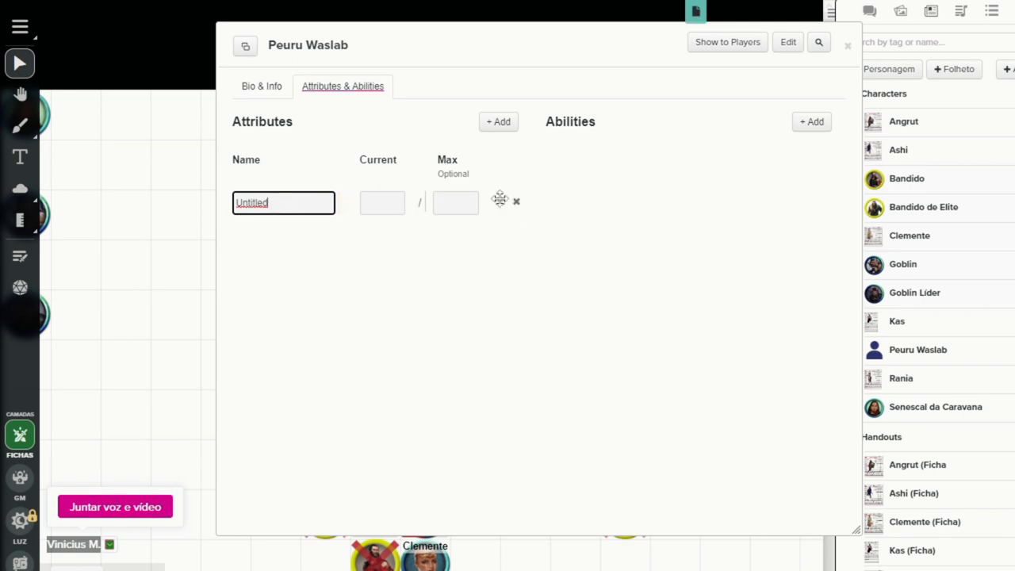
{"action": "double_click", "coordinate": [300, 200]}
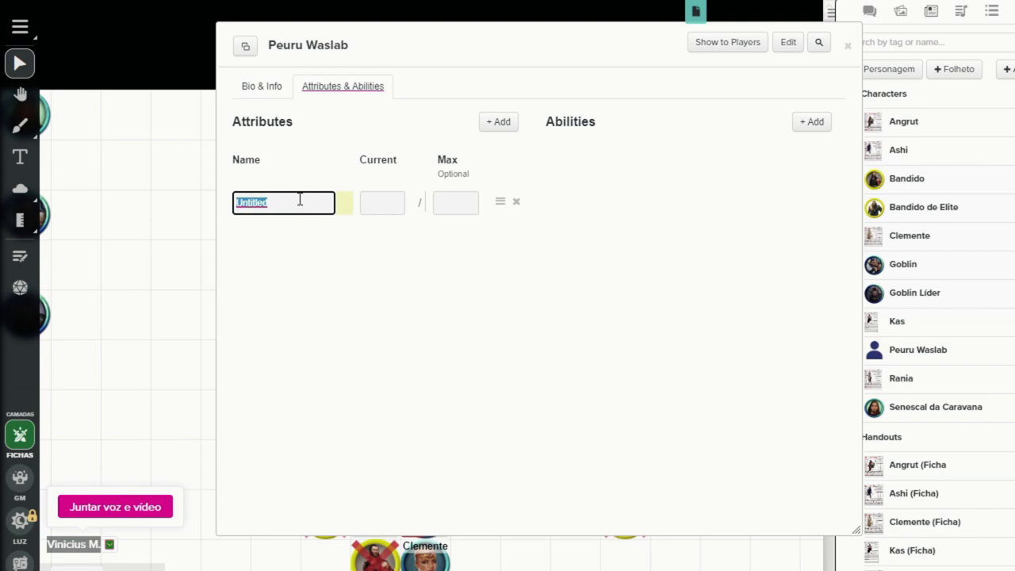
{"action": "type", "text": "Força"}
{"action": "key", "text": "Tab"}
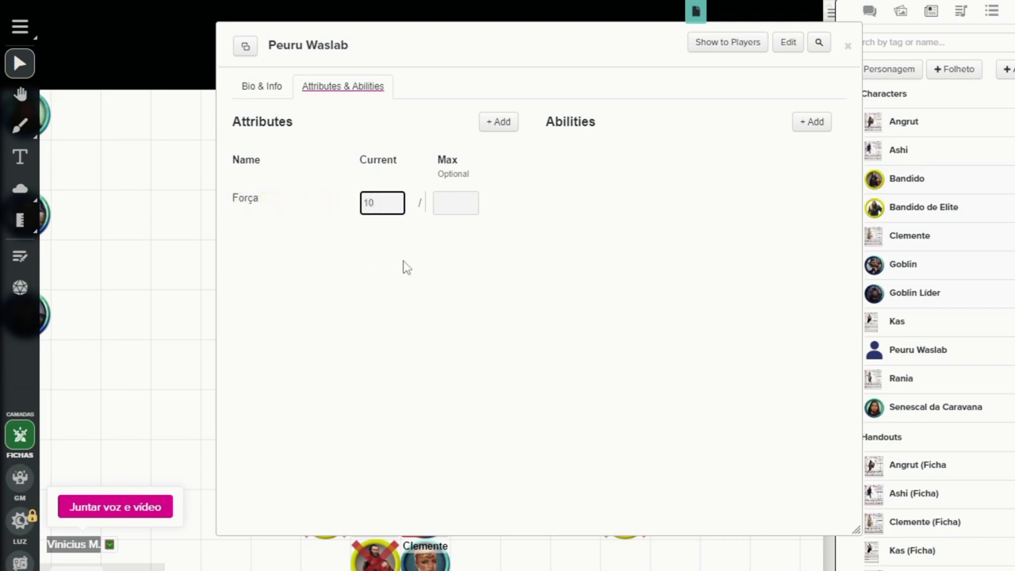
{"action": "key", "text": "Return"}
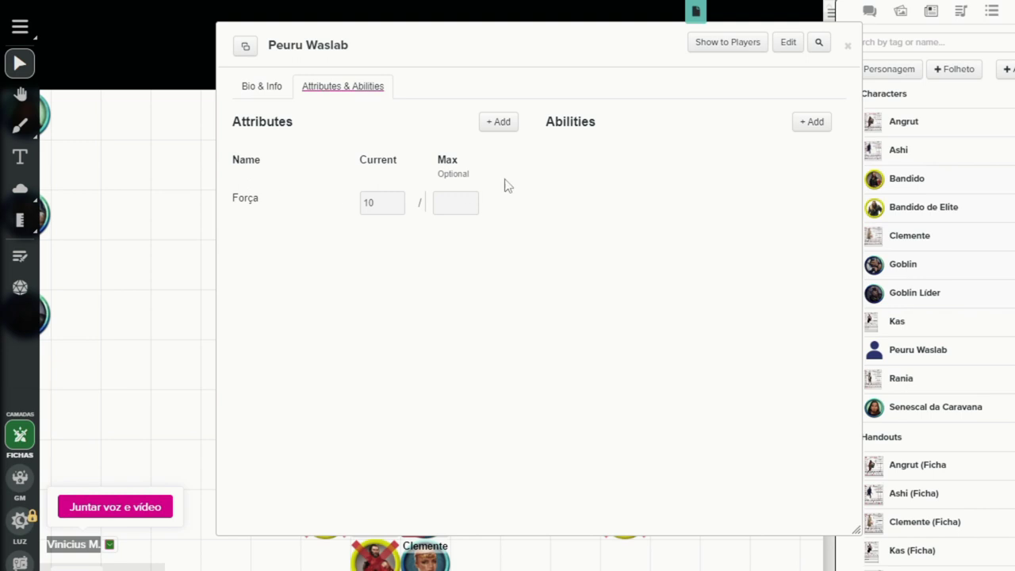
- Add a second attribute named Mod Força below Força
{"action": "left_click", "coordinate": [504, 122]}
{"action": "key", "text": "ctrl+a"}
{"action": "type", "text": "Mo"}
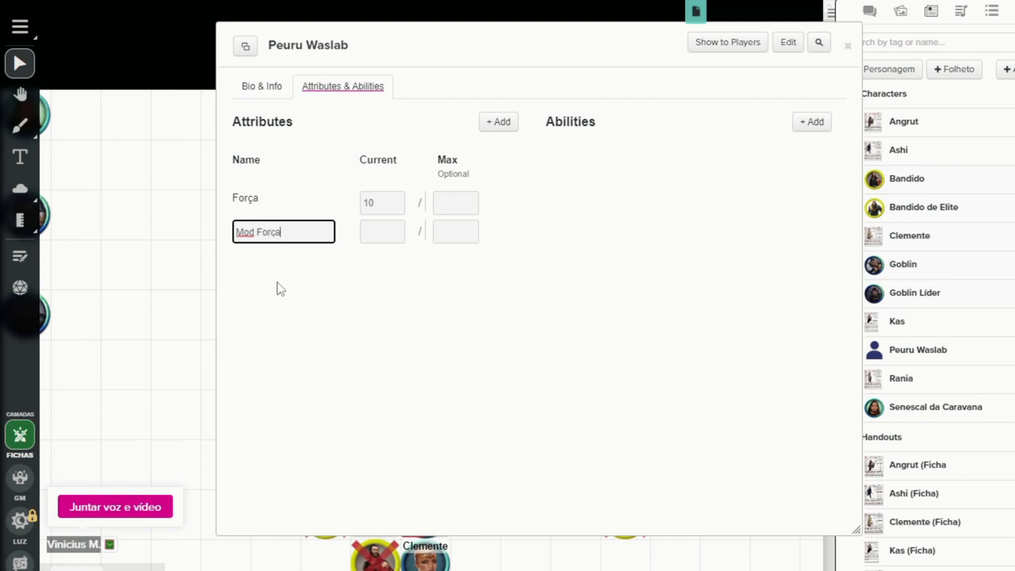
{"action": "key", "text": "Tab"}
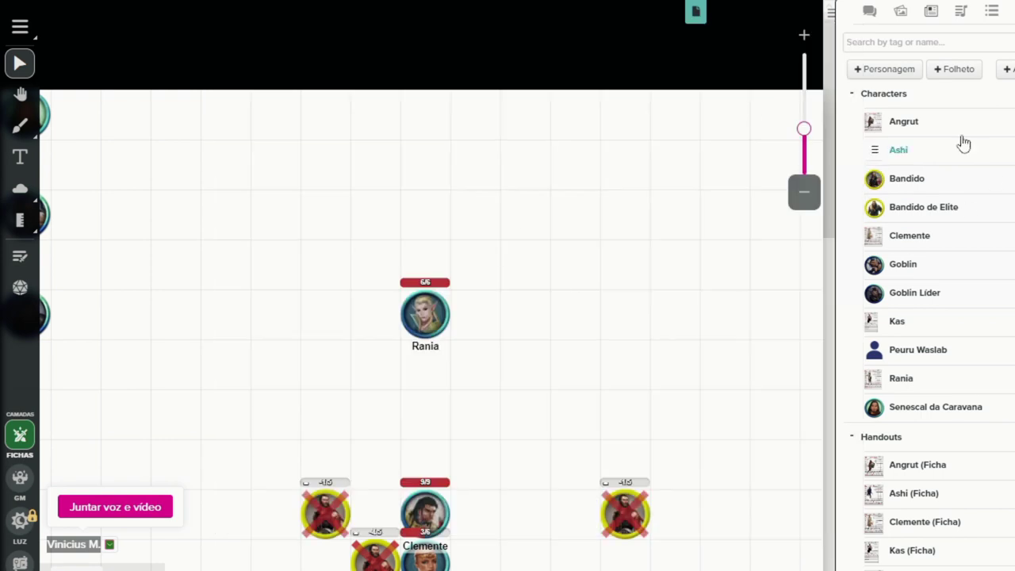
- Open the character Angrut and examine its full list of attributes and abilities as an example
{"action": "left_click", "coordinate": [911, 127]}
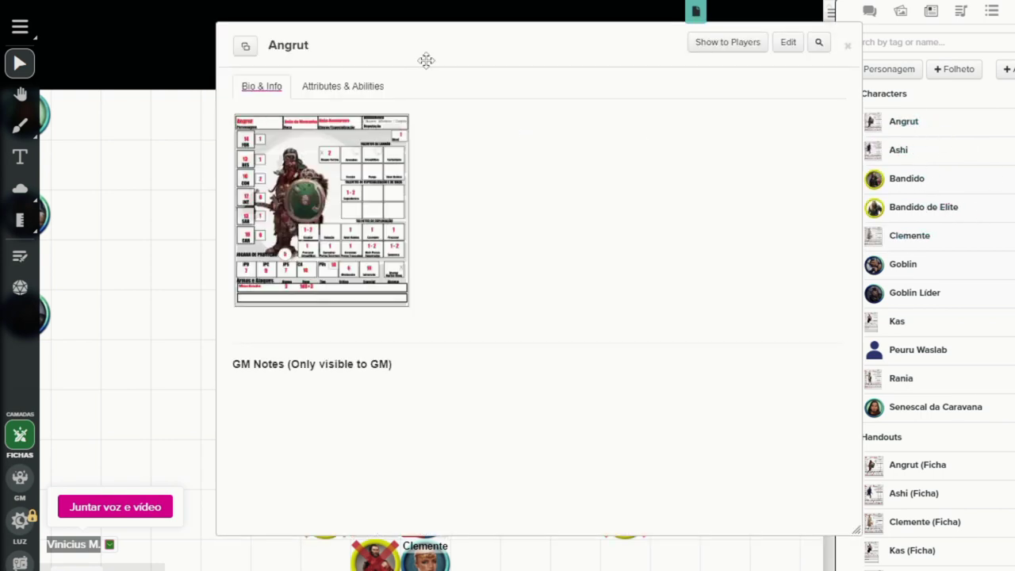
{"action": "left_click", "coordinate": [346, 87]}
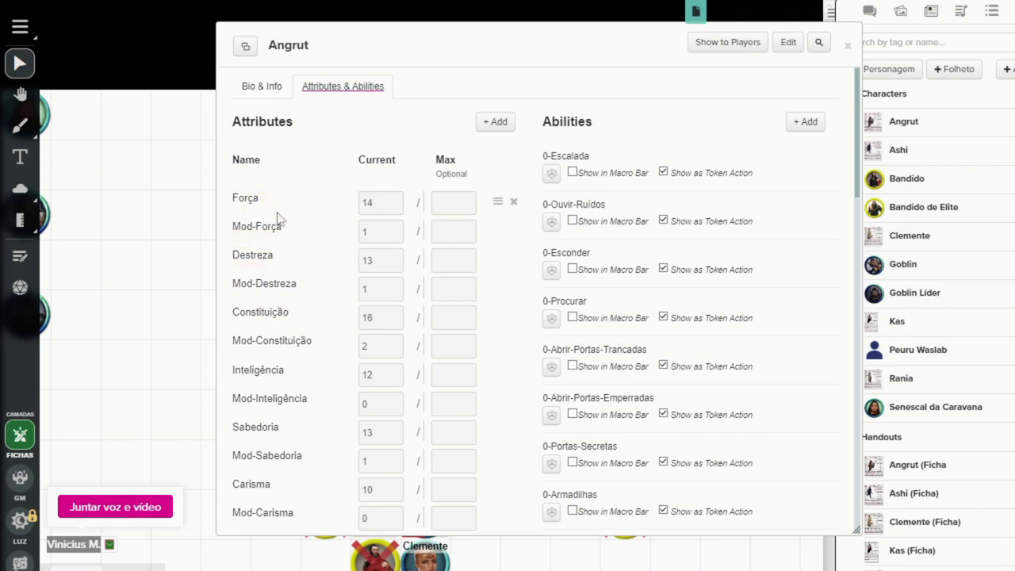
{"action": "scroll", "coordinate": [315, 216], "scroll_direction": "down", "scroll_amount": 4}
{"action": "scroll", "coordinate": [315, 215], "scroll_direction": "down", "scroll_amount": 6}
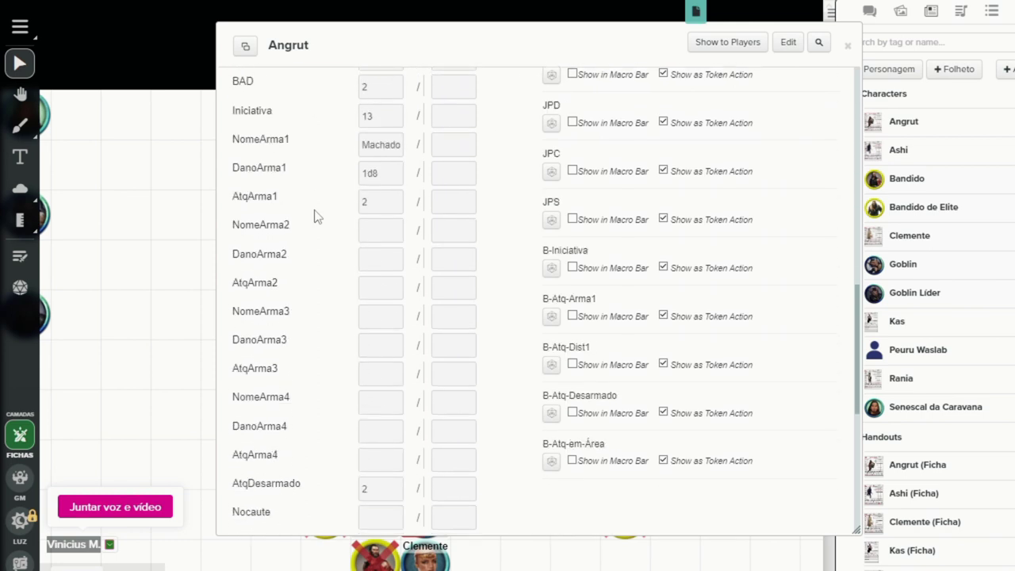
{"action": "scroll", "coordinate": [323, 230], "scroll_direction": "down", "scroll_amount": 2}
{"action": "scroll", "coordinate": [324, 230], "scroll_direction": "down", "scroll_amount": 4}
{"action": "scroll", "coordinate": [346, 309], "scroll_direction": "up", "scroll_amount": 8}
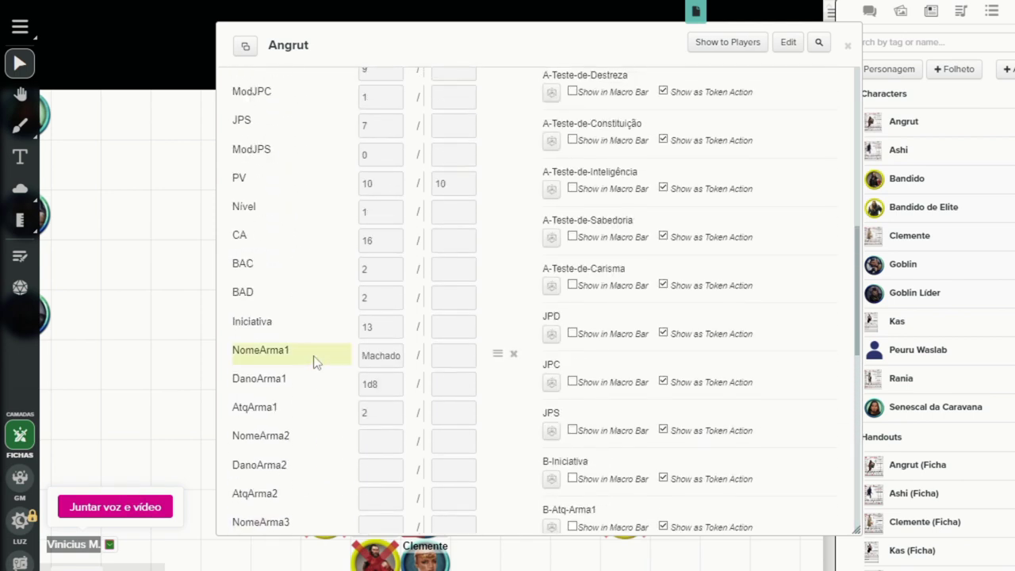
{"action": "scroll", "coordinate": [281, 266], "scroll_direction": "down", "scroll_amount": 4}
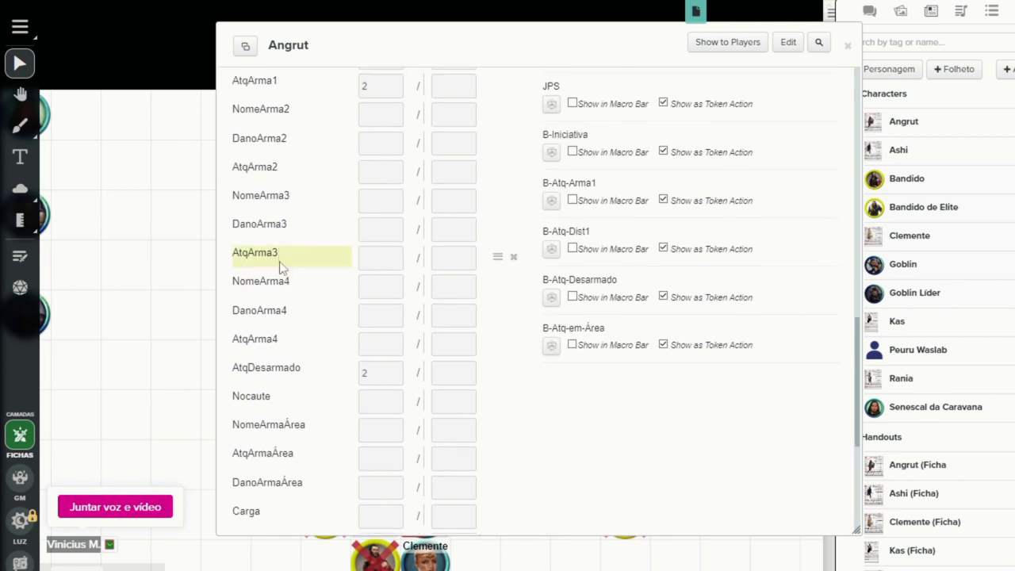
{"action": "scroll", "coordinate": [279, 268], "scroll_direction": "down", "scroll_amount": 1}
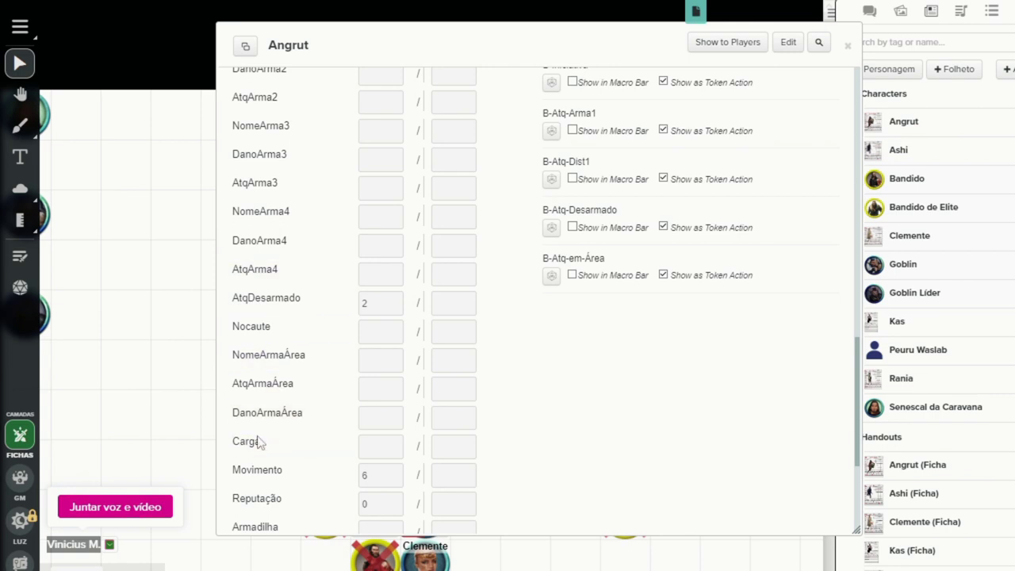
{"action": "scroll", "coordinate": [260, 443], "scroll_direction": "down", "scroll_amount": 1}
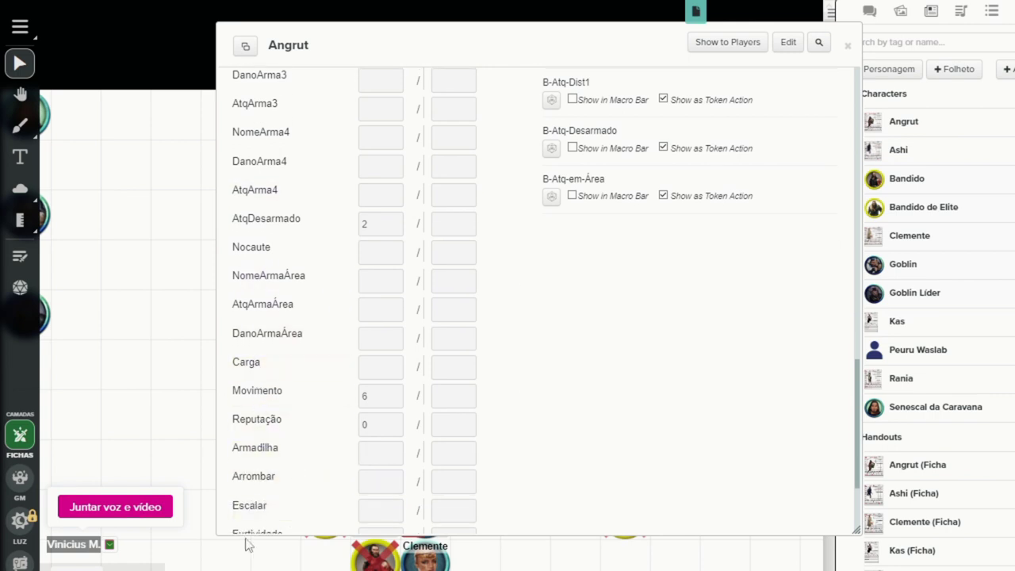
{"action": "scroll", "coordinate": [265, 428], "scroll_direction": "down", "scroll_amount": 1}
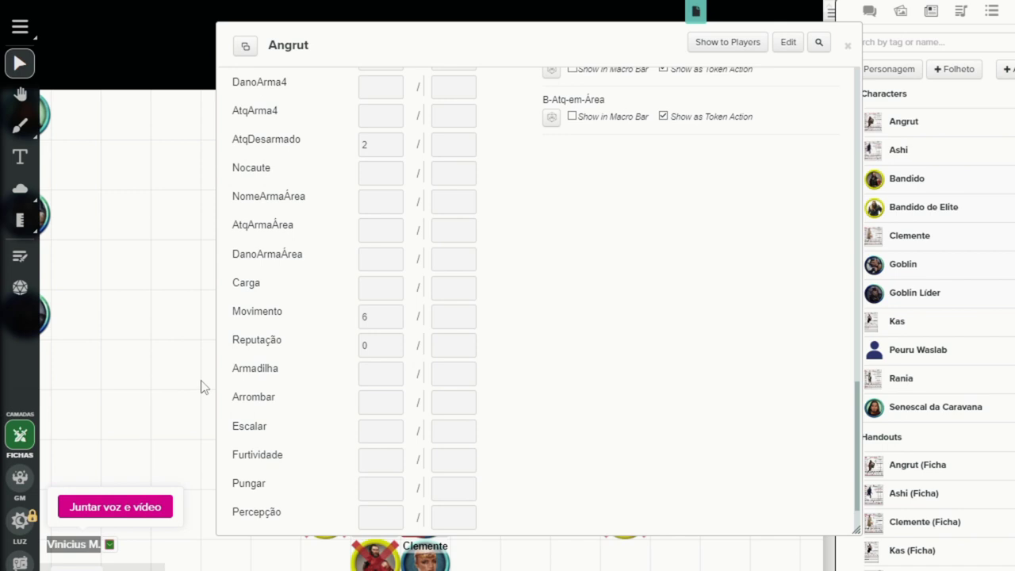
{"action": "scroll", "coordinate": [285, 515], "scroll_direction": "down", "scroll_amount": 1}
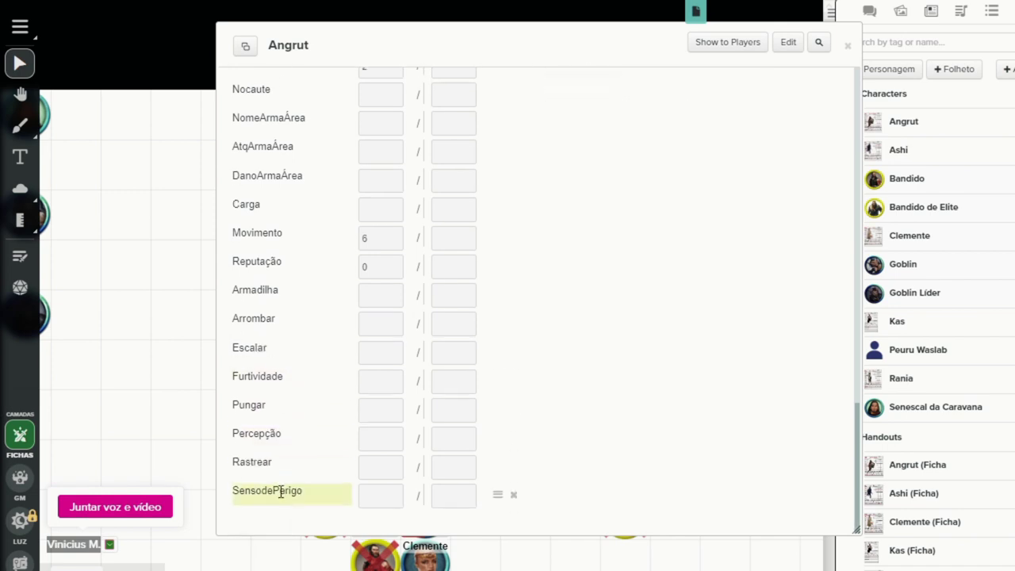
{"action": "scroll", "coordinate": [303, 449], "scroll_direction": "up", "scroll_amount": 6}
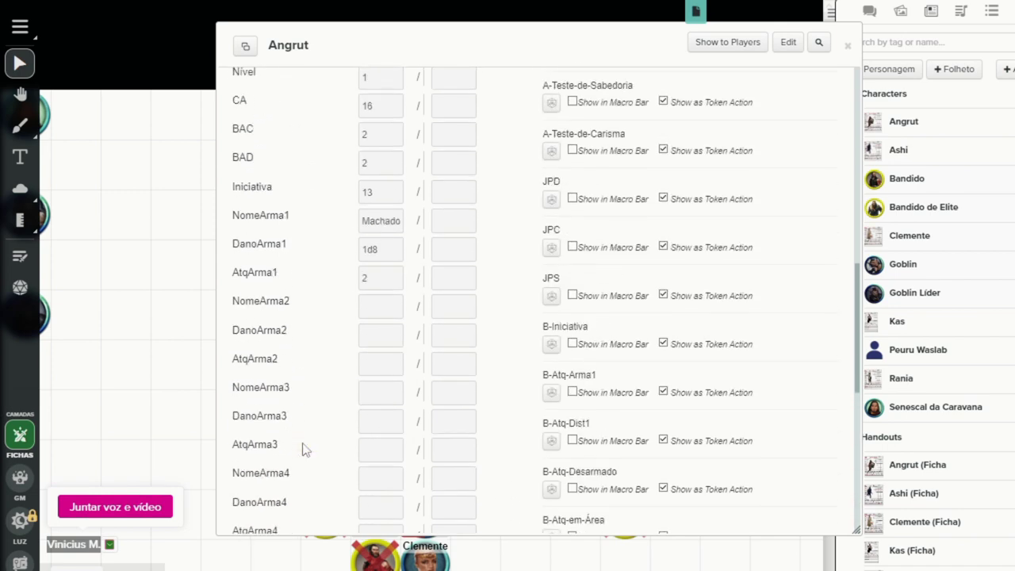
{"action": "scroll", "coordinate": [304, 448], "scroll_direction": "up", "scroll_amount": 3}
{"action": "scroll", "coordinate": [309, 412], "scroll_direction": "up", "scroll_amount": 5}
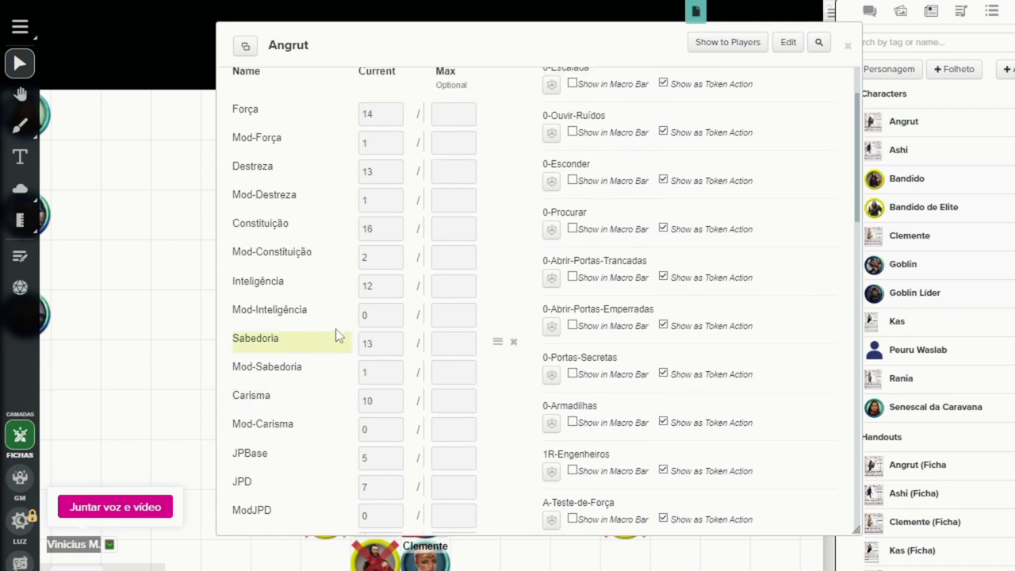
{"action": "scroll", "coordinate": [336, 336], "scroll_direction": "up", "scroll_amount": 1}
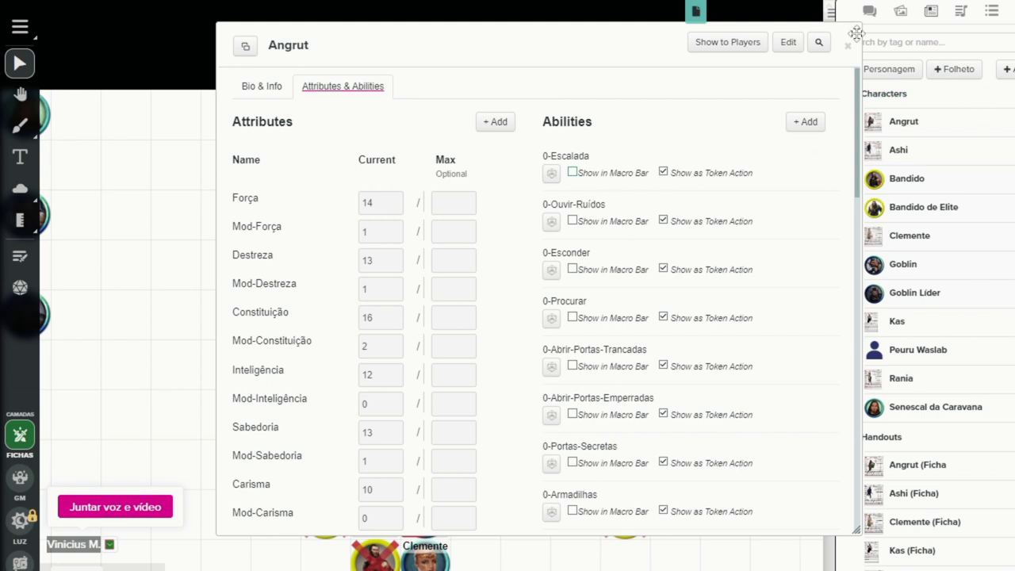
- Show the game chat alongside Angrut's attributes and abilities
{"action": "left_click", "coordinate": [870, 12]}
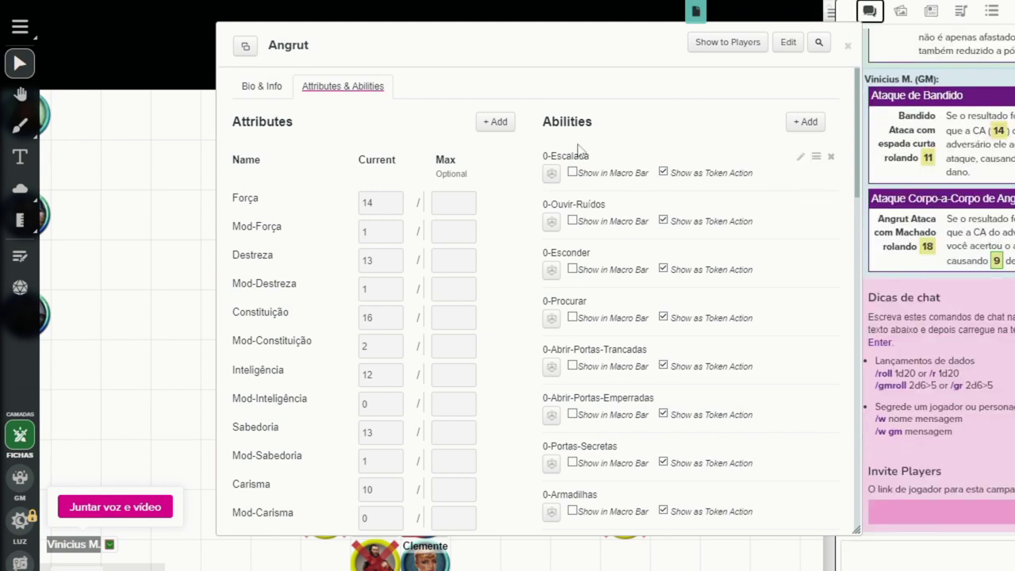
- Try to roll the A-Teste-de-Força ability from Angrut's list of abilities
{"action": "scroll", "coordinate": [649, 283], "scroll_direction": "down", "scroll_amount": 3}
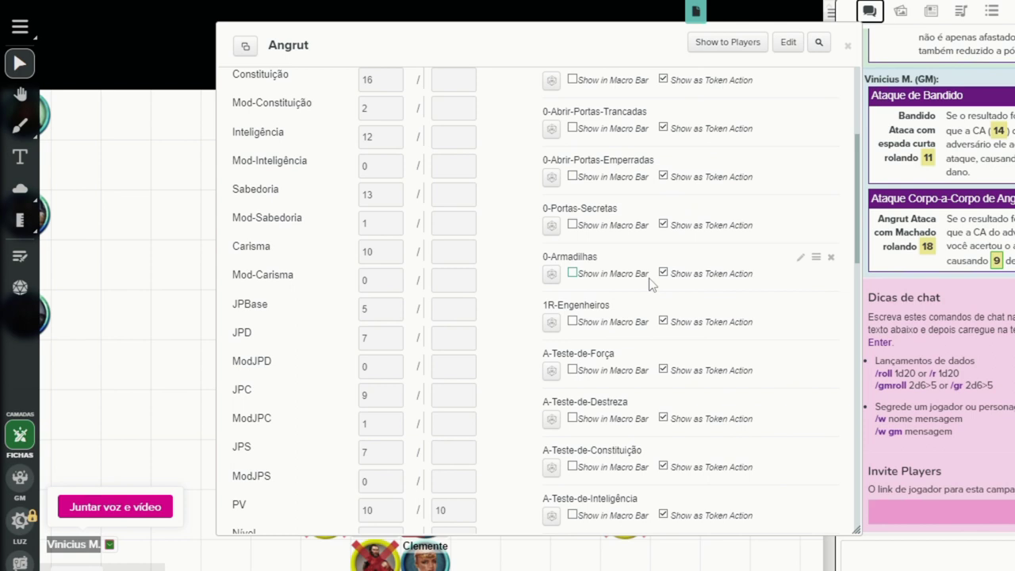
{"action": "left_click", "coordinate": [551, 371]}
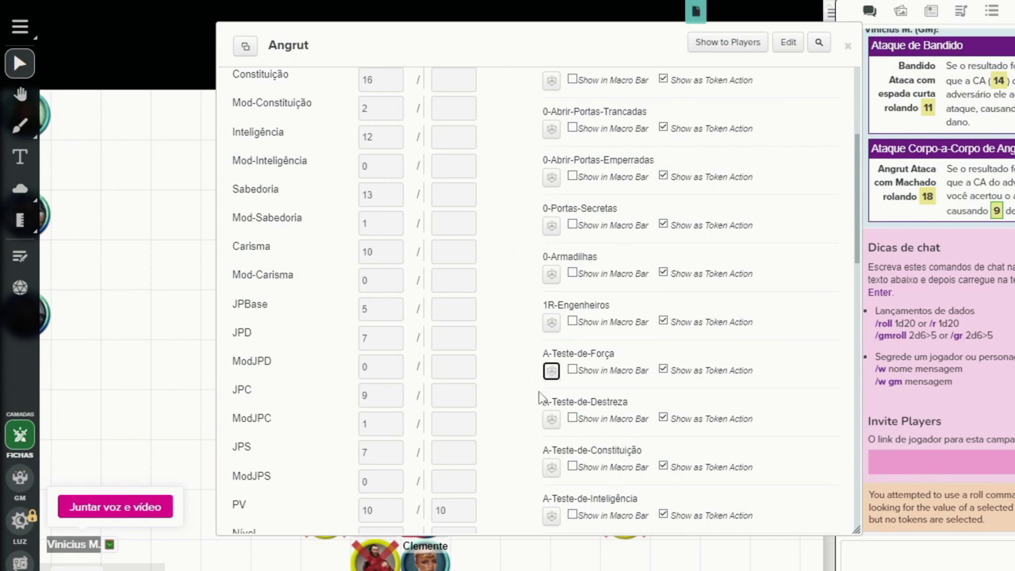
- Collapse Angrut's sheet, move it clear of the token actions, and select Angrut's token on the map
{"action": "double_click", "coordinate": [602, 44]}
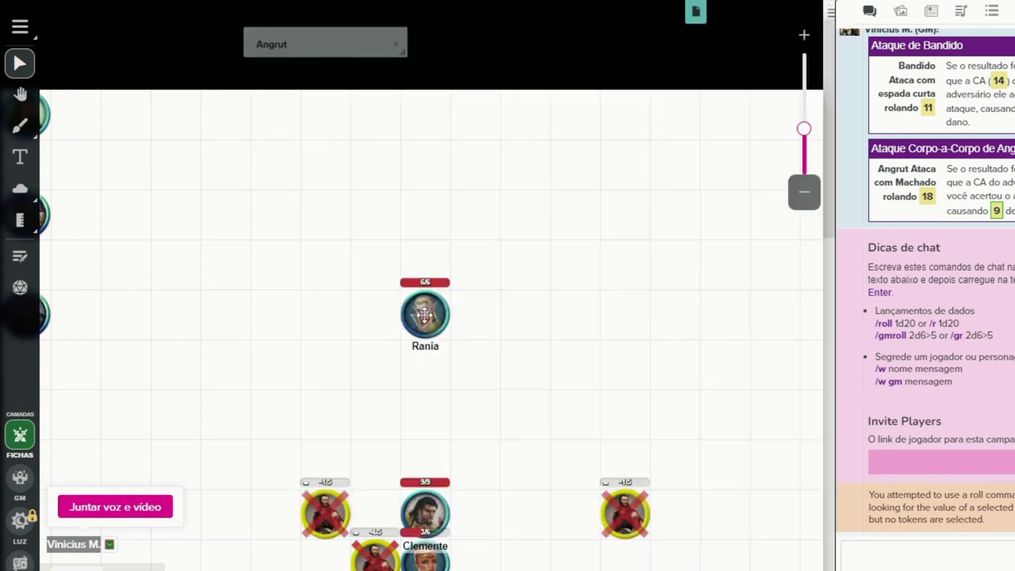
{"action": "scroll", "coordinate": [466, 403], "scroll_direction": "down", "scroll_amount": 1}
{"action": "scroll", "coordinate": [466, 403], "scroll_direction": "down", "scroll_amount": 2}
{"action": "left_click", "coordinate": [376, 460]}
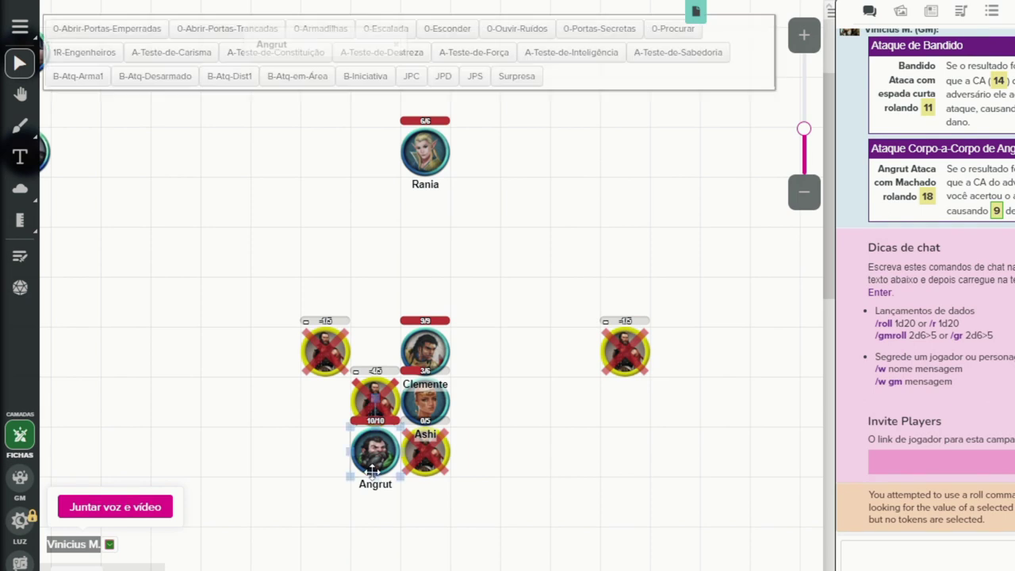
{"action": "scroll", "coordinate": [459, 290], "scroll_direction": "up", "scroll_amount": 3}
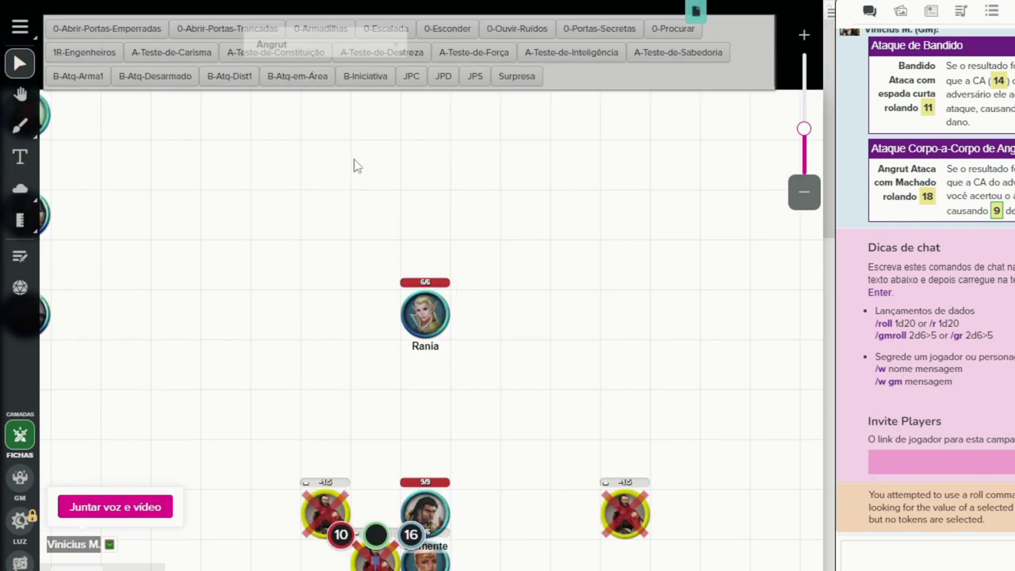
{"action": "left_click", "coordinate": [354, 165]}
{"action": "left_click_drag", "start_coordinate": [317, 44], "coordinate": [267, 331]}
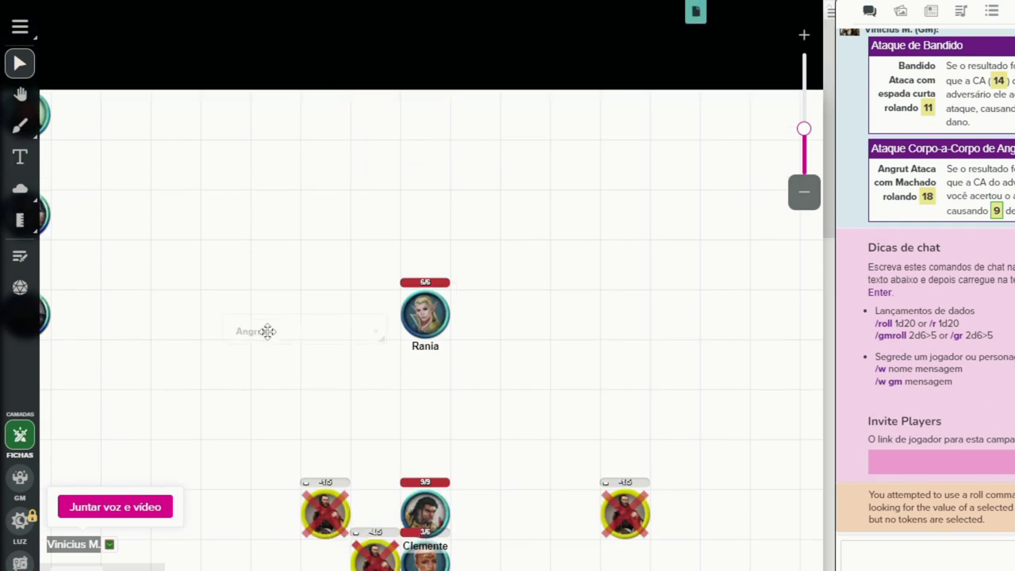
{"action": "scroll", "coordinate": [397, 522], "scroll_direction": "down", "scroll_amount": 3}
{"action": "left_click", "coordinate": [377, 460]}
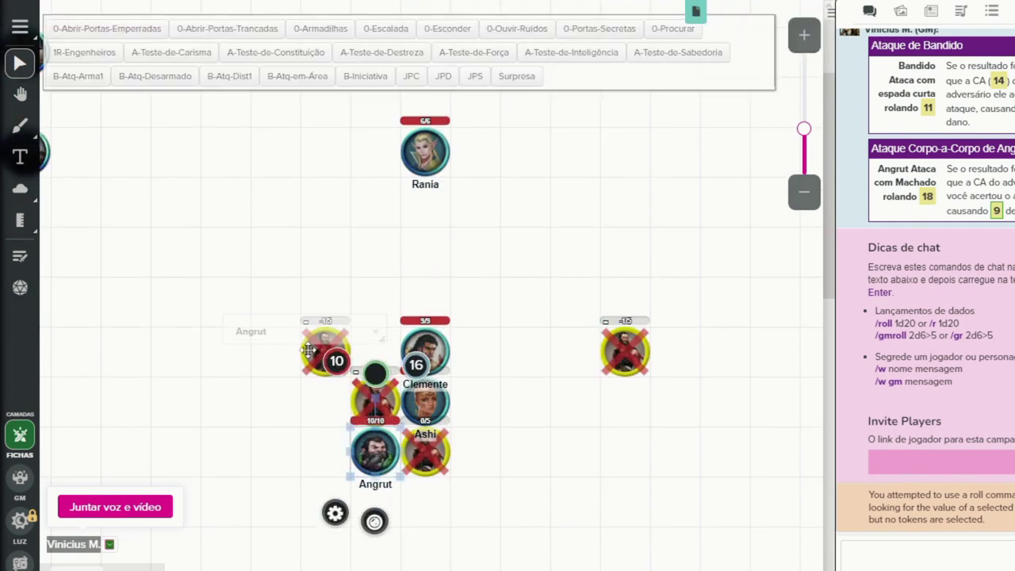
- Roll A-Teste-de-Força from Angrut's reopened sheet with the Sem Modificadores option, then collapse the sheet and deselect the token
{"action": "double_click", "coordinate": [249, 333]}
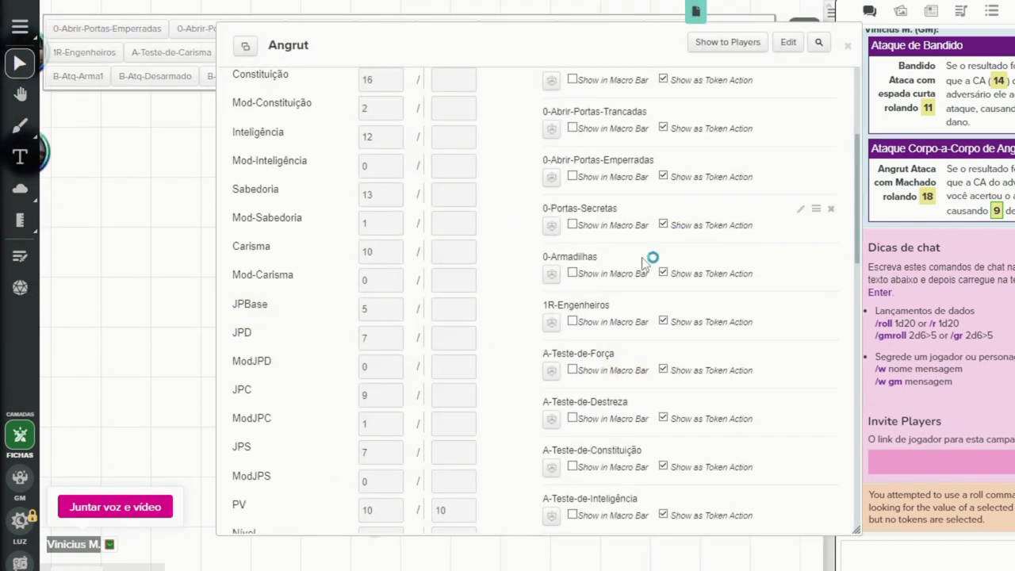
{"action": "left_click", "coordinate": [551, 370]}
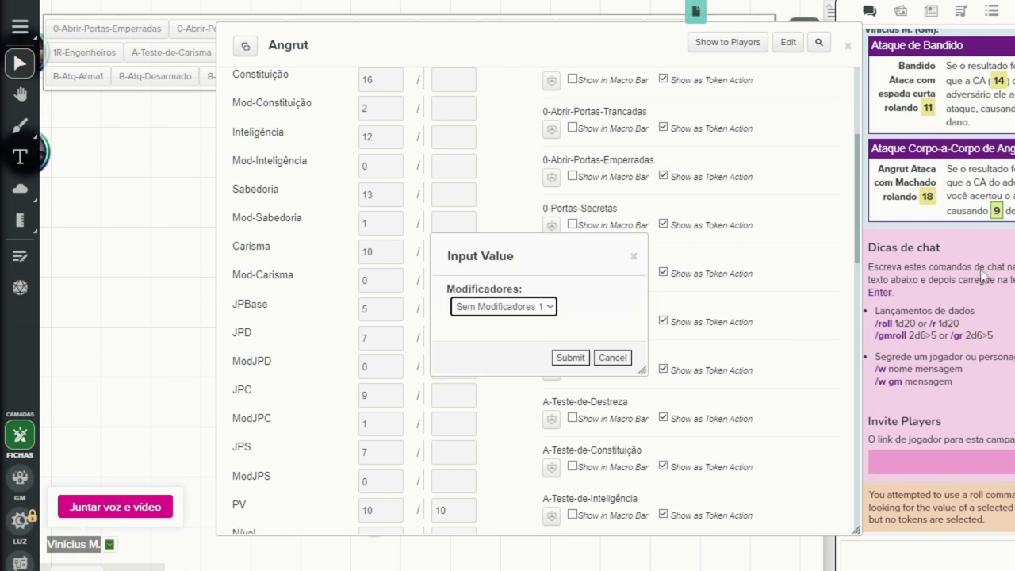
{"action": "left_click", "coordinate": [568, 359]}
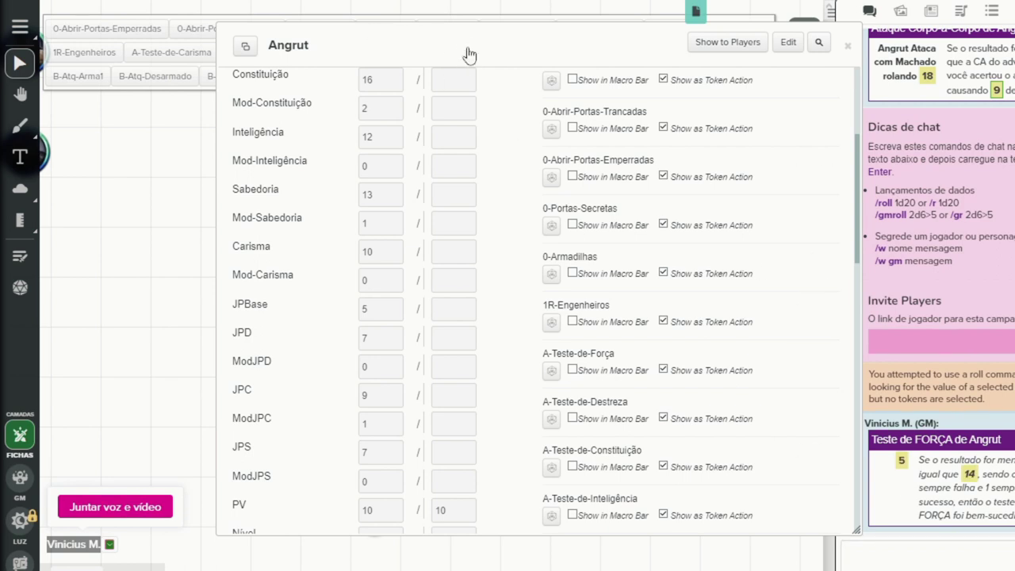
{"action": "key", "text": "Escape"}
{"action": "left_click", "coordinate": [531, 242]}
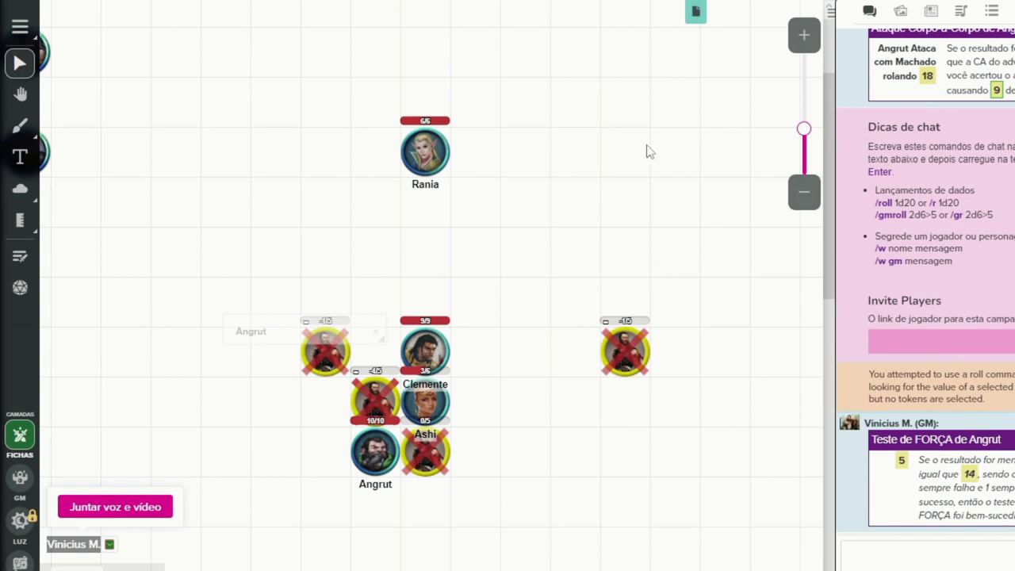
- Use Rania's 1-Mísseis-Mágicos token action with Rania as Usuário and the isolated crossed-out token as Alvo, and reselect Rania
{"action": "left_click", "coordinate": [437, 146]}
{"action": "scroll", "coordinate": [653, 251], "scroll_direction": "up", "scroll_amount": 1}
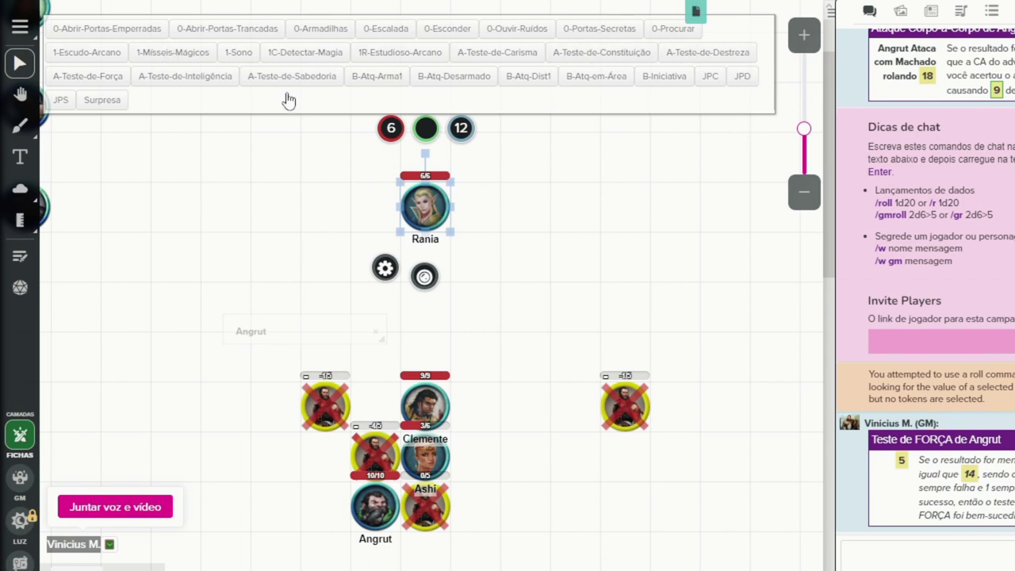
{"action": "left_click", "coordinate": [177, 57]}
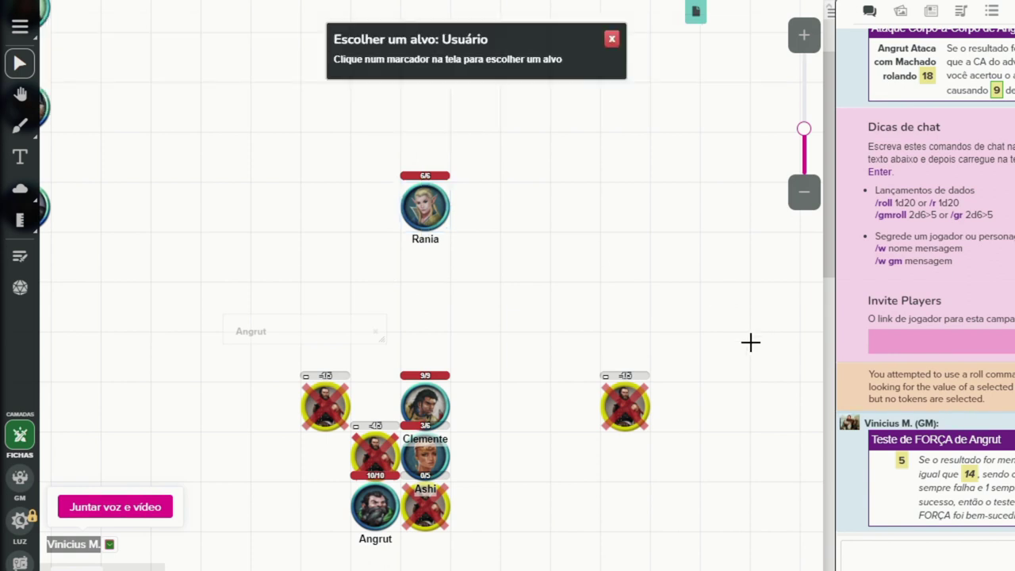
{"action": "left_click", "coordinate": [428, 215]}
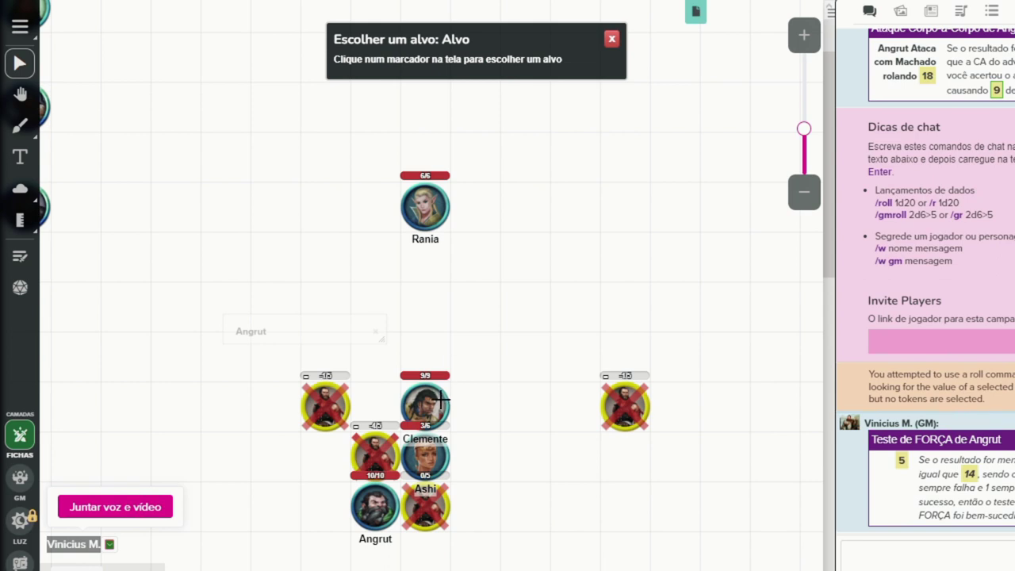
{"action": "left_click", "coordinate": [612, 402]}
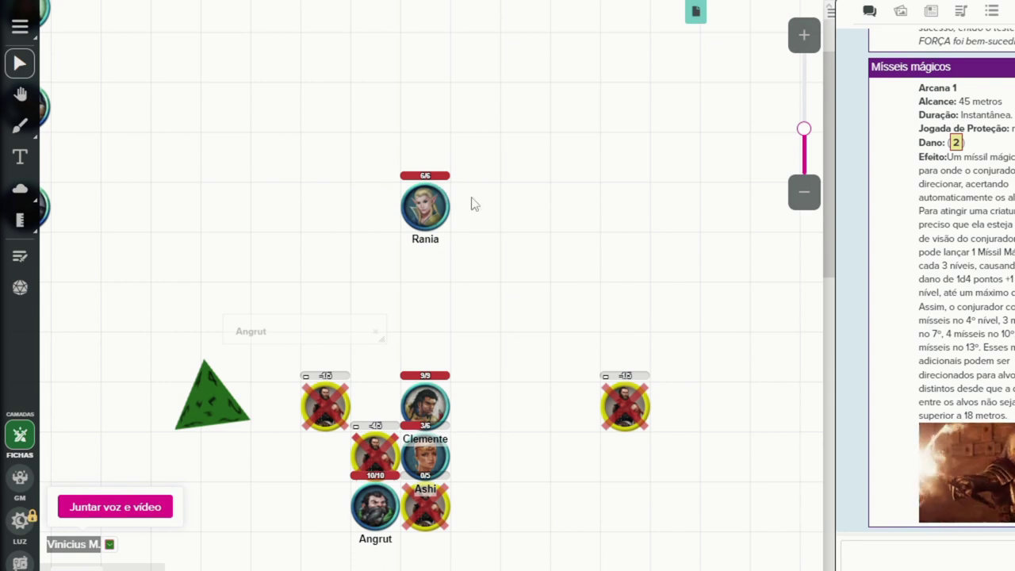
{"action": "left_click", "coordinate": [436, 214]}
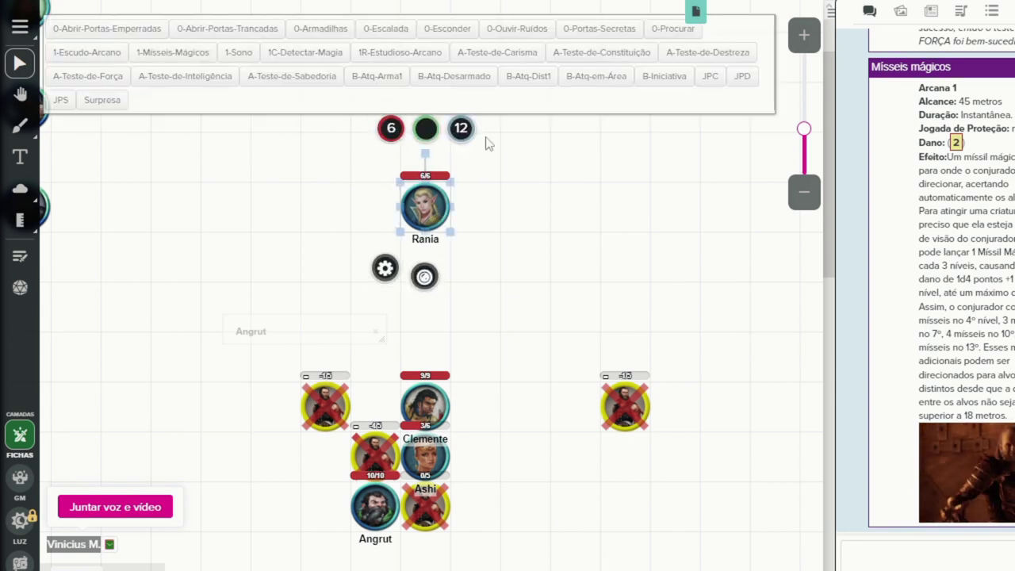